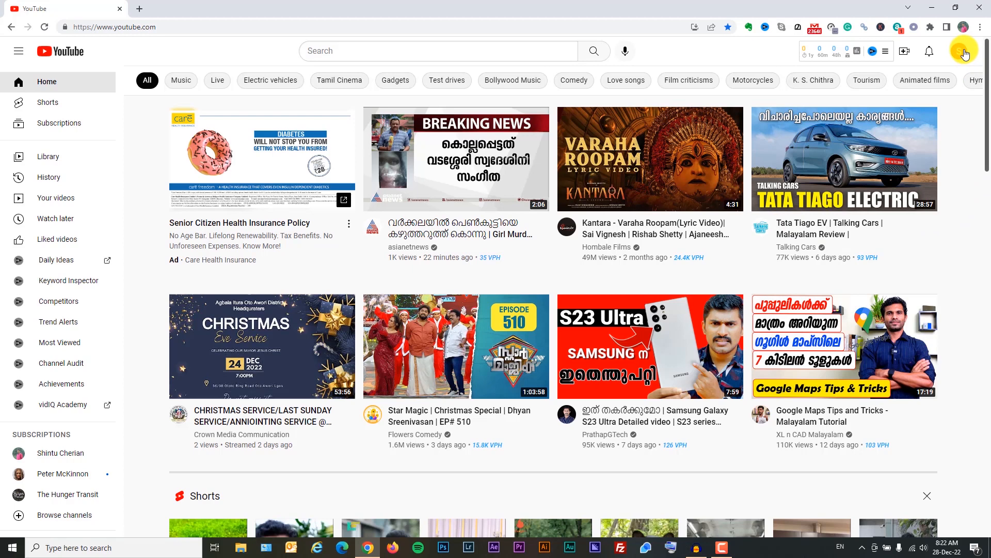
Open the account settings and go to the page for adding or managing channels
click(963, 54)
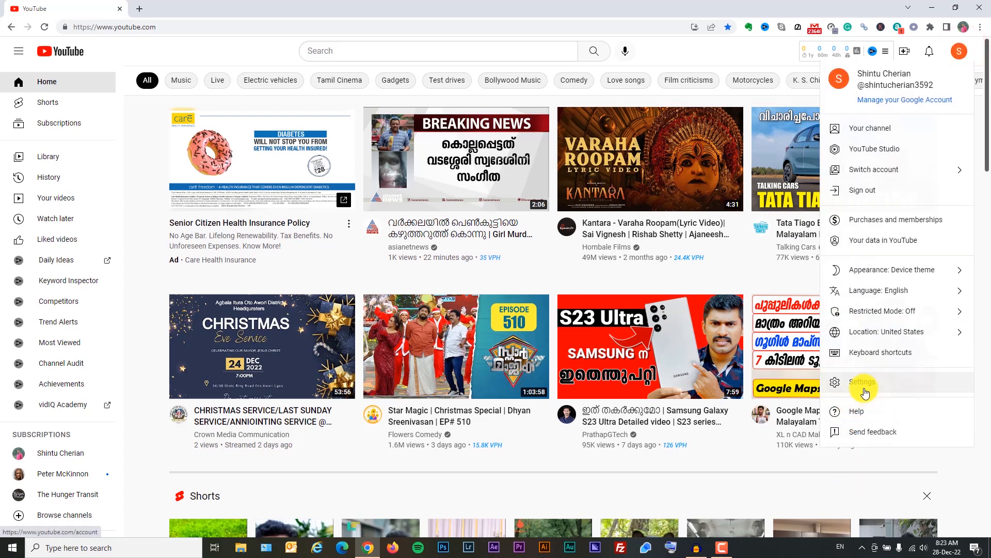
click(864, 392)
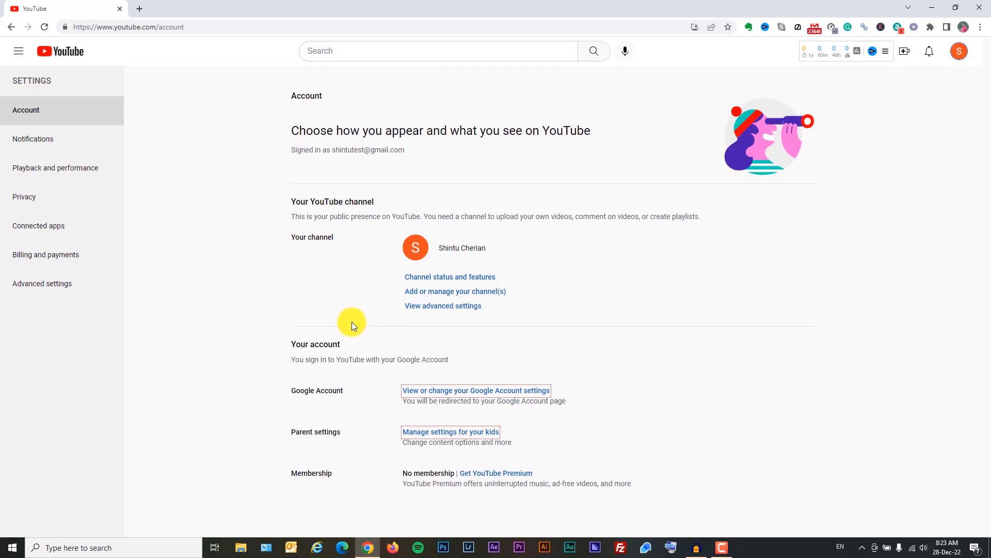
drag(352, 323, 405, 330)
click(494, 345)
click(489, 296)
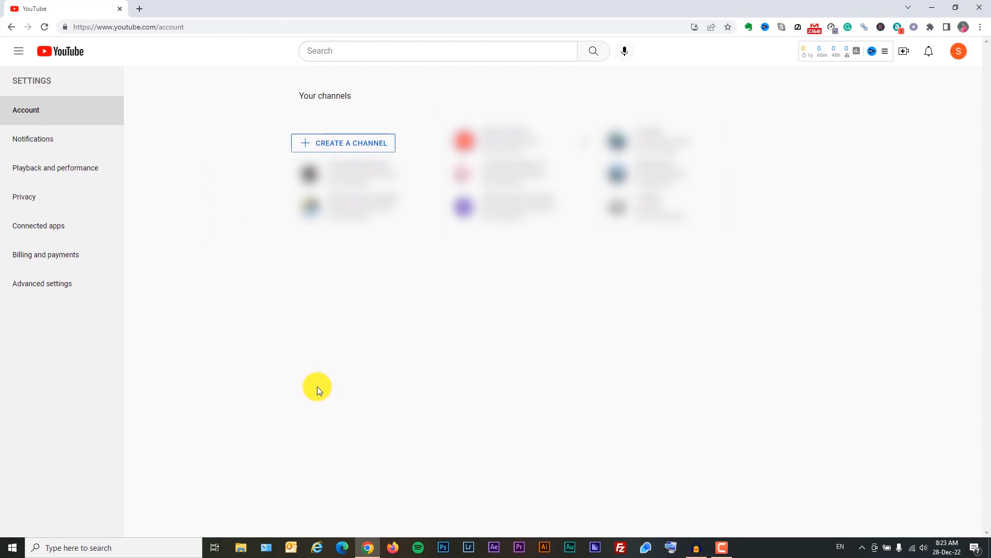
Create a new channel with its own channel name, acknowledging that it makes a new Google Account with separate settings
click(372, 145)
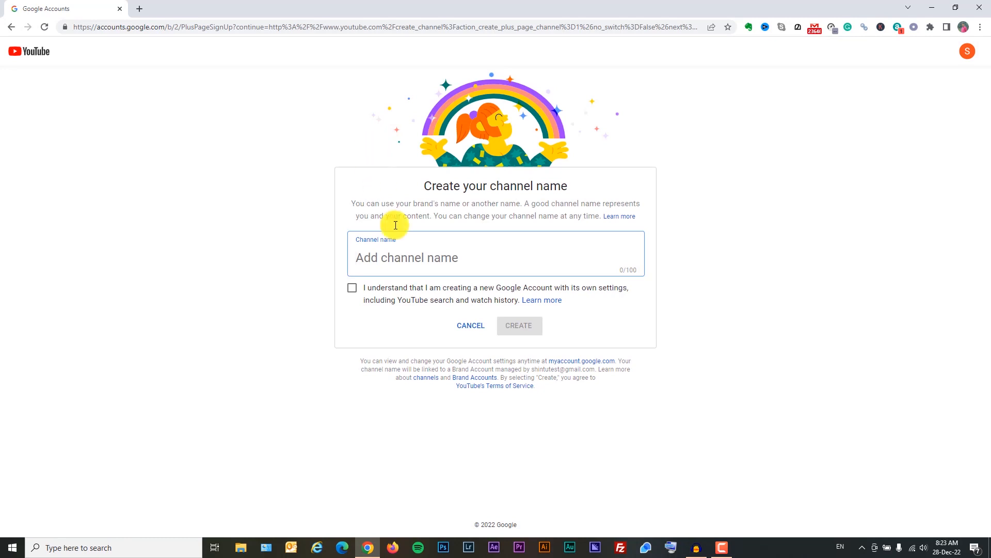
text(Shintu's New YT)
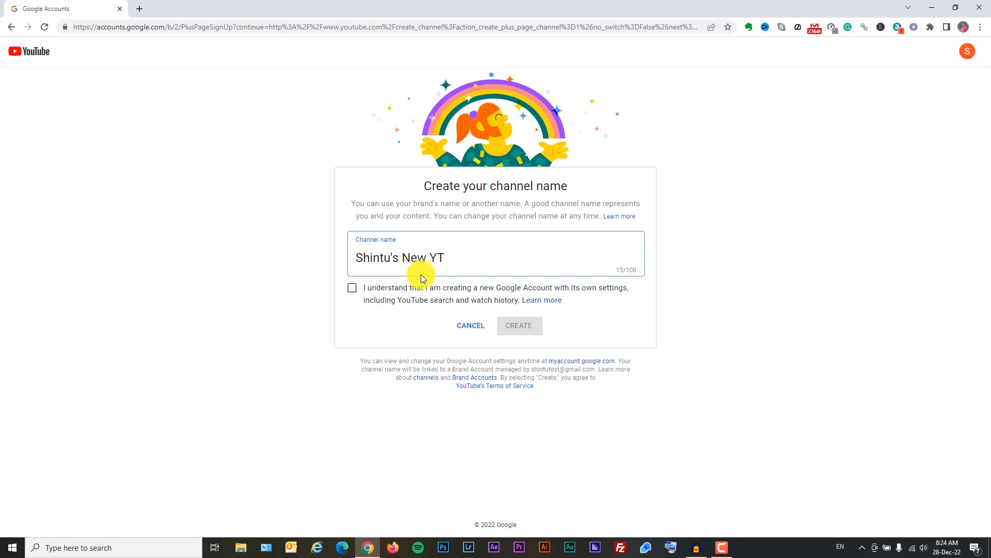
click(352, 288)
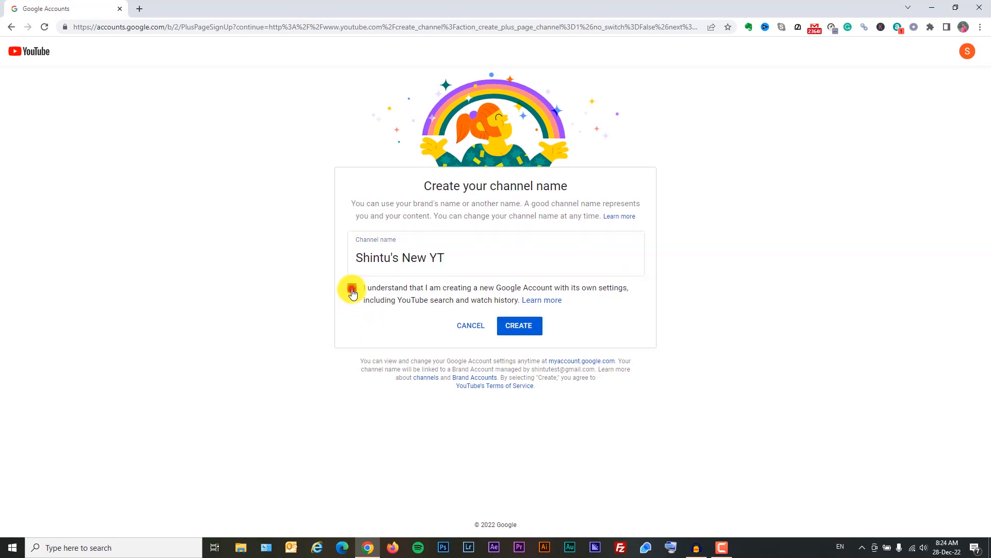
click(517, 326)
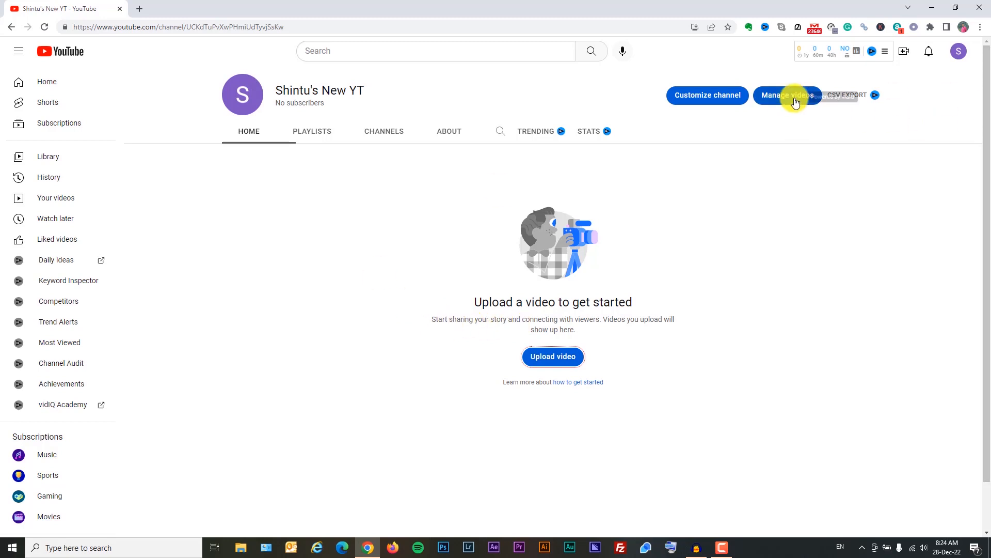
Open the new channel's customization in YouTube Studio, dismiss the welcome message and show the branding options
click(707, 100)
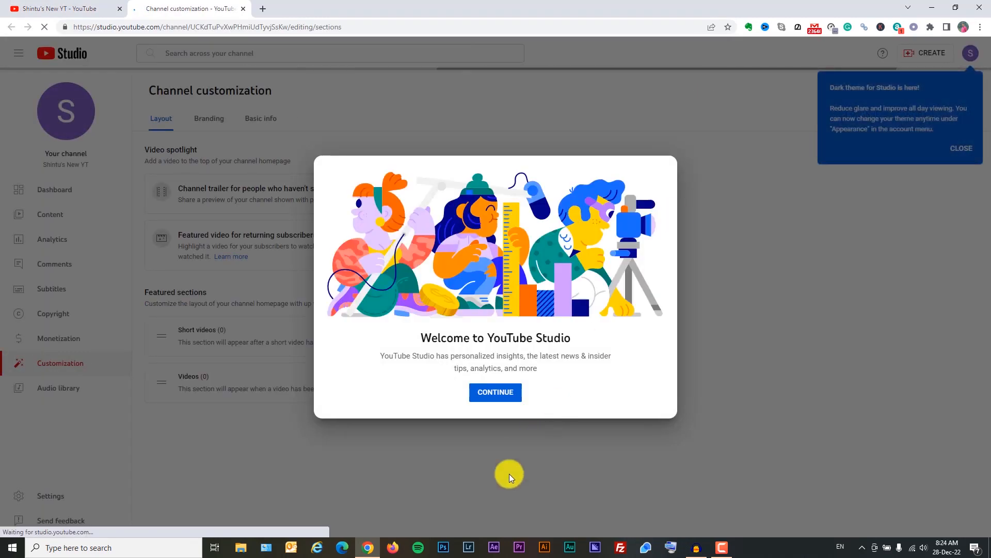
click(496, 393)
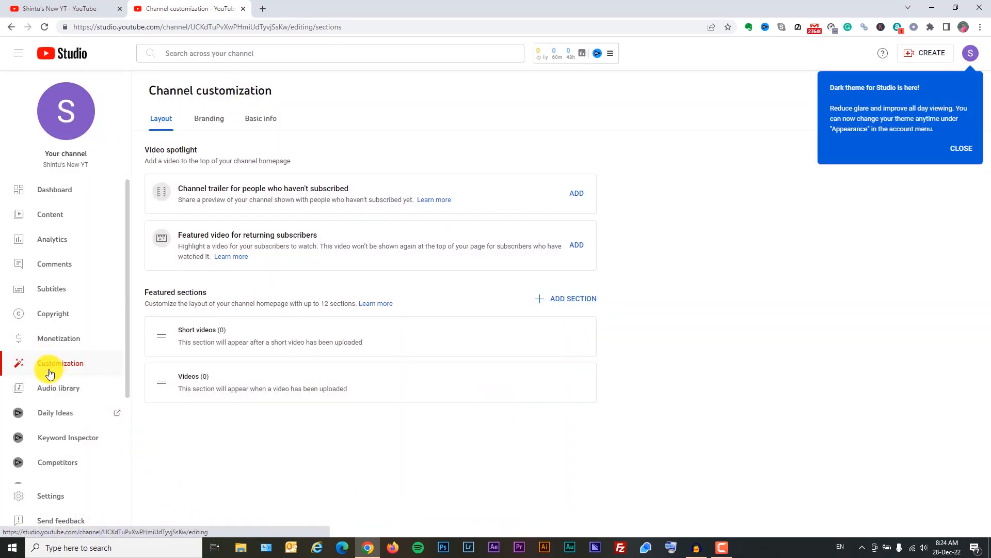
click(214, 123)
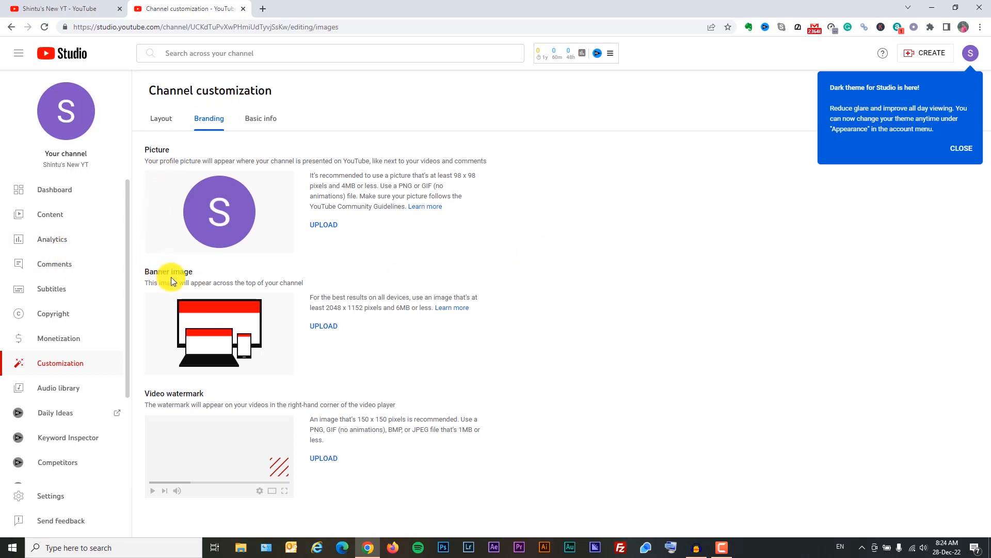
Upload the photo of the man holding a child as the profile picture, moving the crop to the photo's upper edge
click(327, 230)
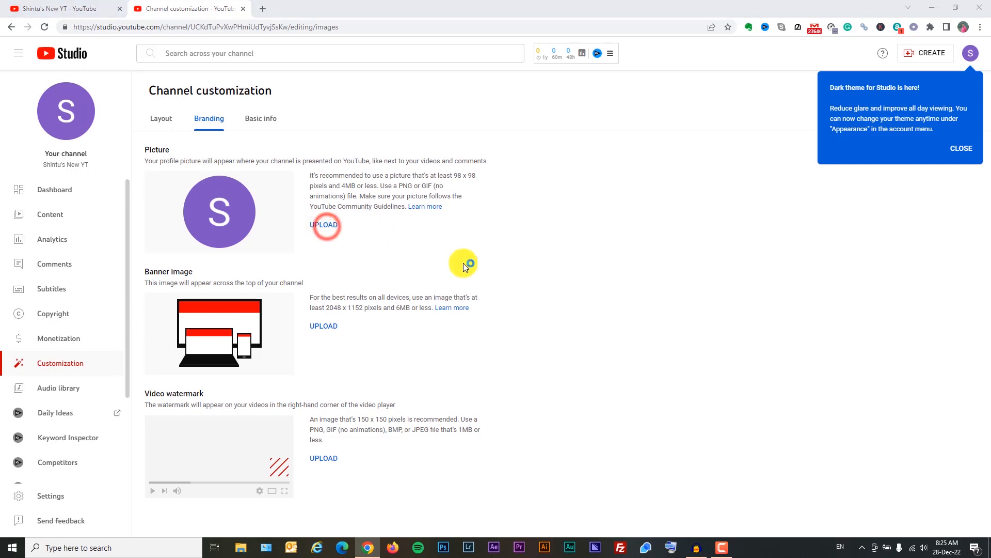
double_click(301, 206)
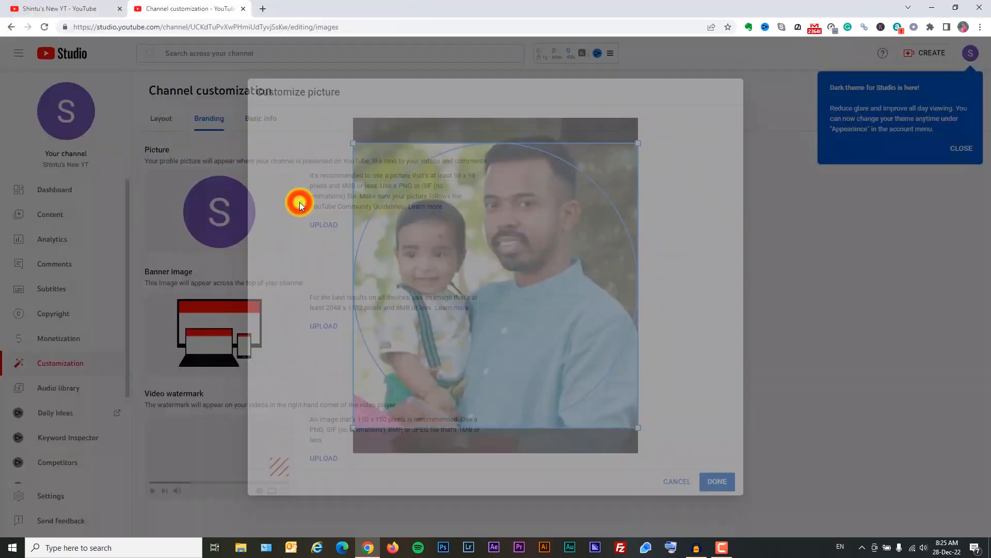
drag(537, 367, 537, 331)
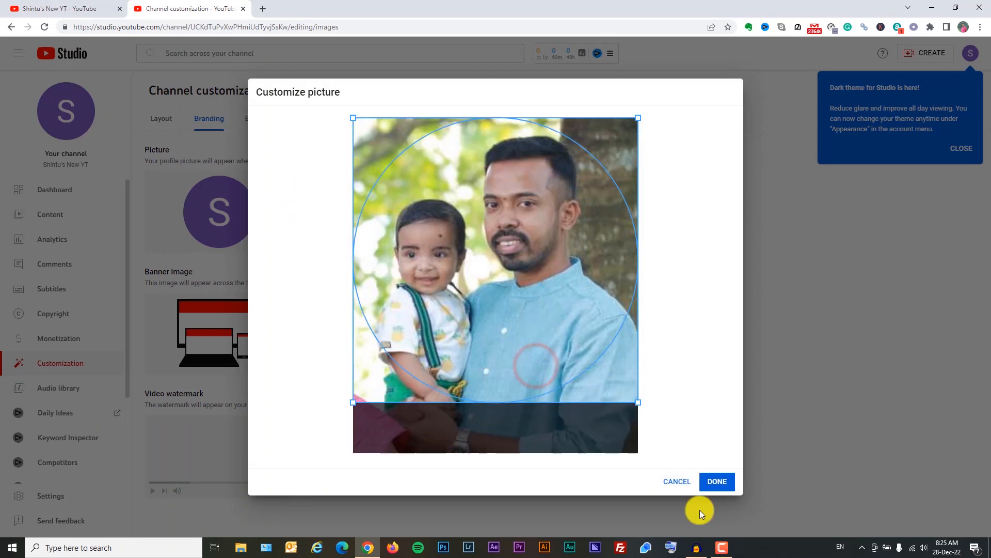
click(717, 481)
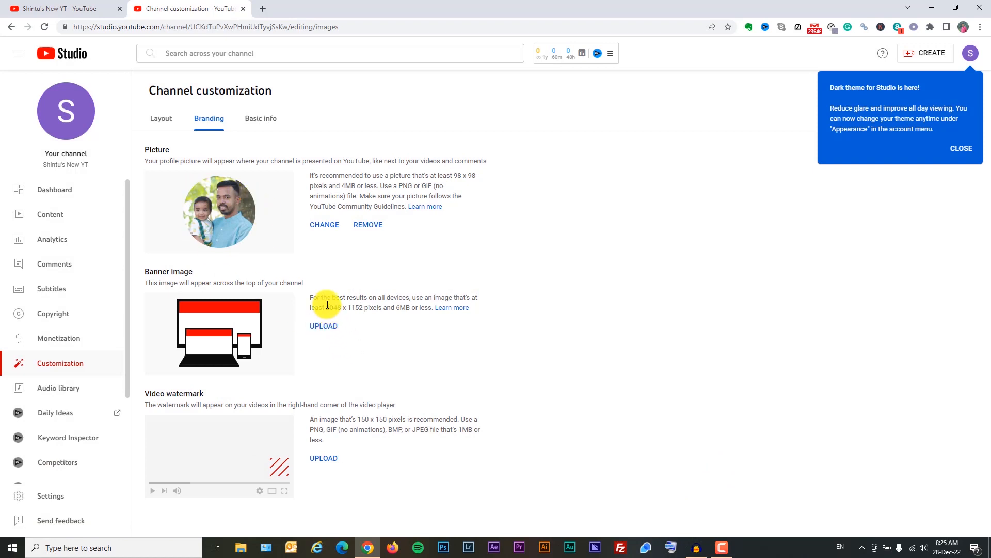
Upload the colourful flame and smoke artwork as the channel's banner image, keeping the proposed crop
drag(328, 305, 362, 304)
click(227, 333)
click(326, 325)
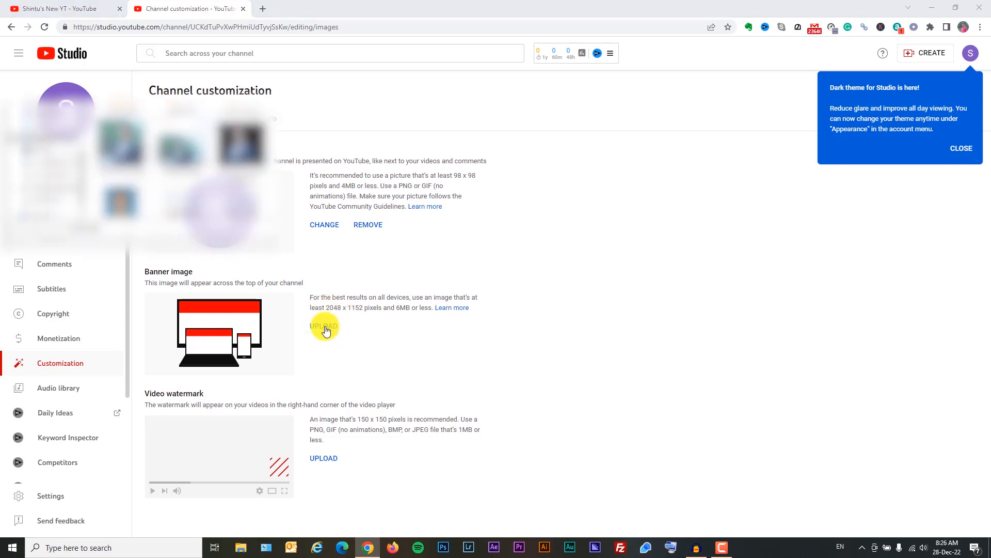
double_click(369, 89)
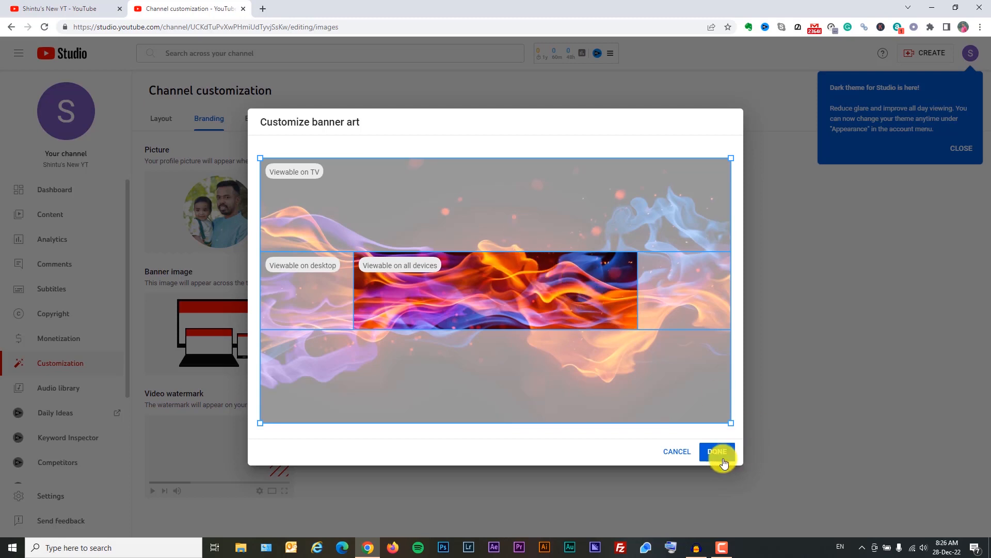
click(718, 451)
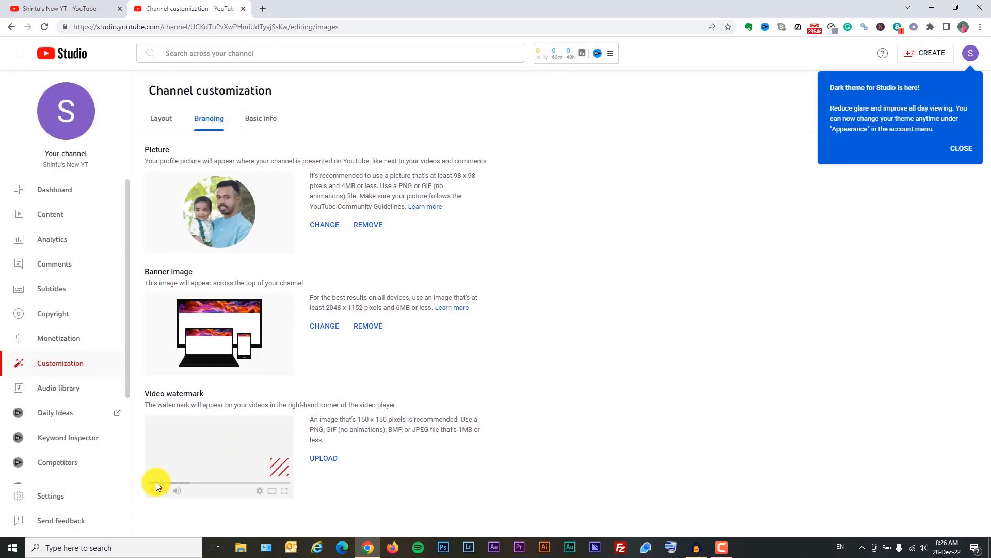
Add a blank link entry to the channel's basic info and review the description, link and contact fields
click(259, 124)
click(963, 149)
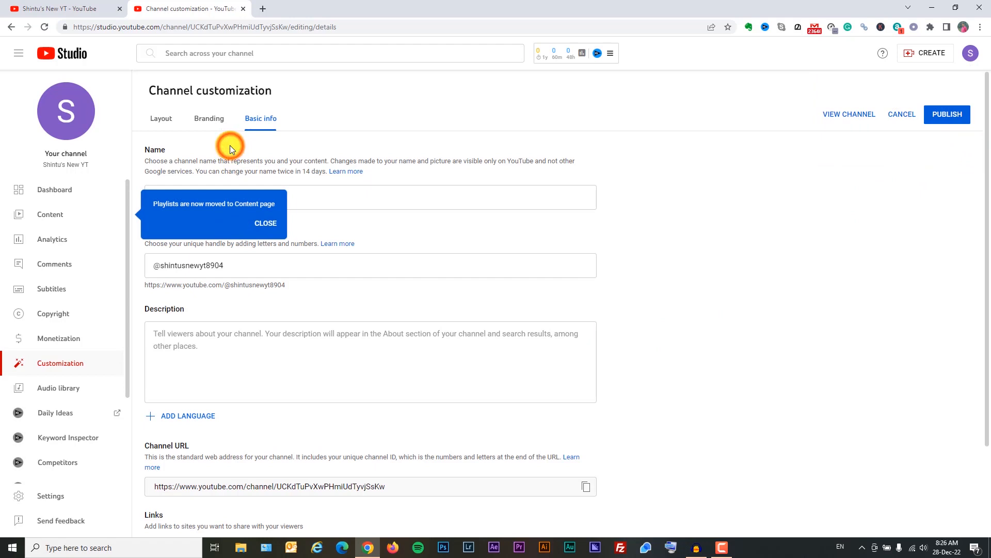
scroll(794, 327, down, 2)
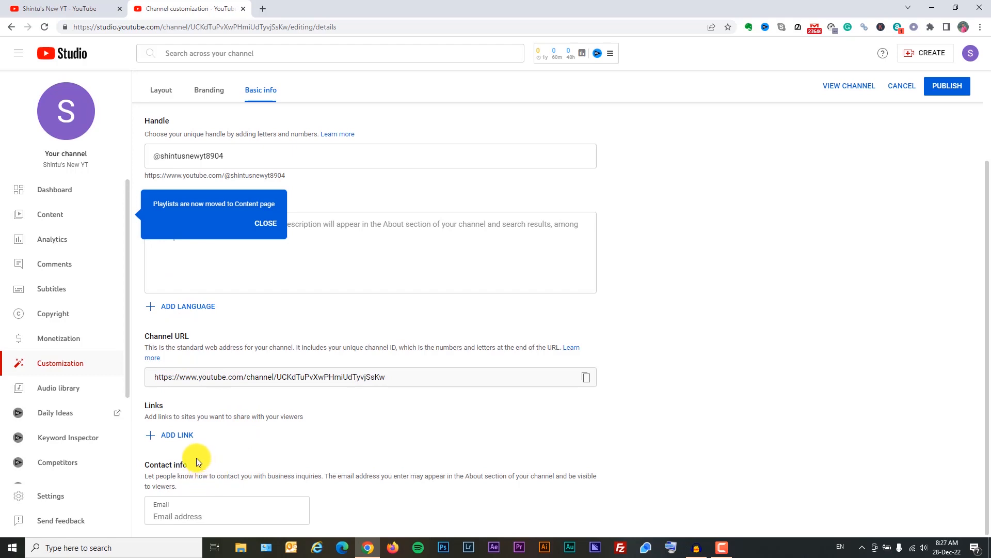
click(178, 439)
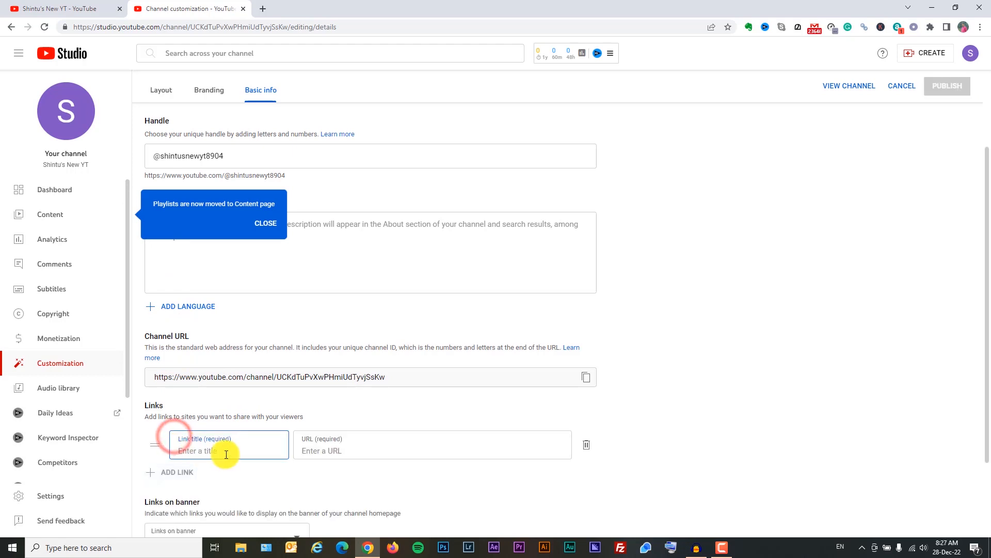
scroll(223, 456, down, 2)
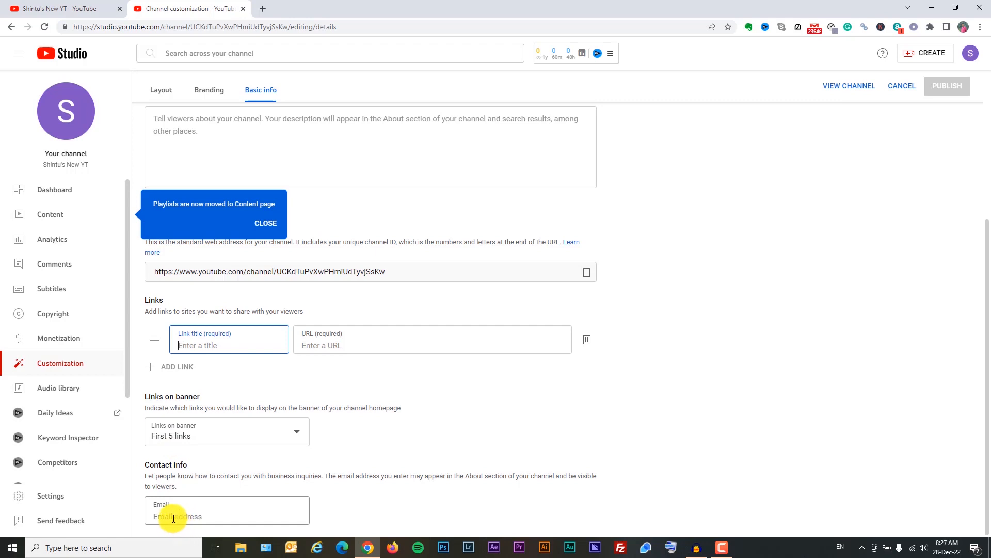
scroll(361, 474, up, 5)
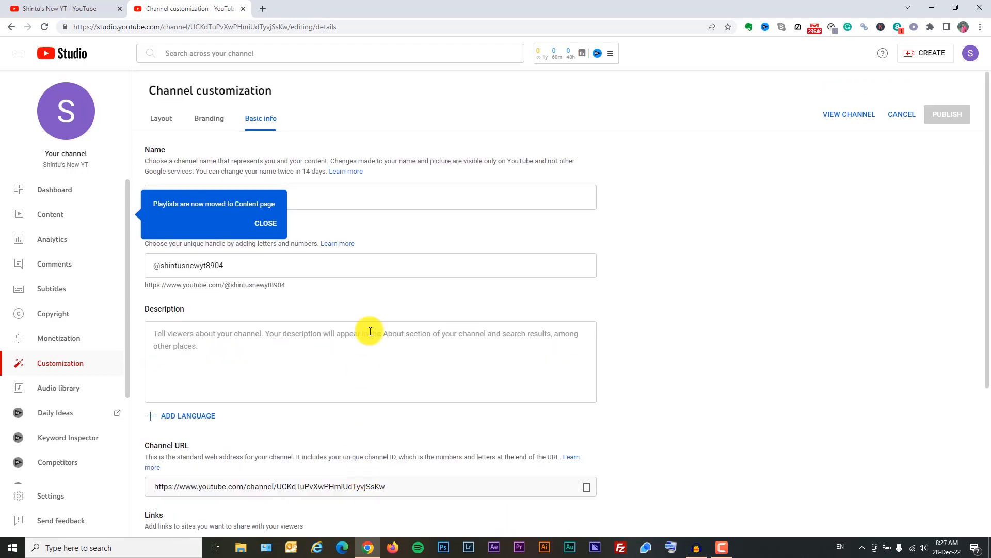
scroll(692, 404, down, 2)
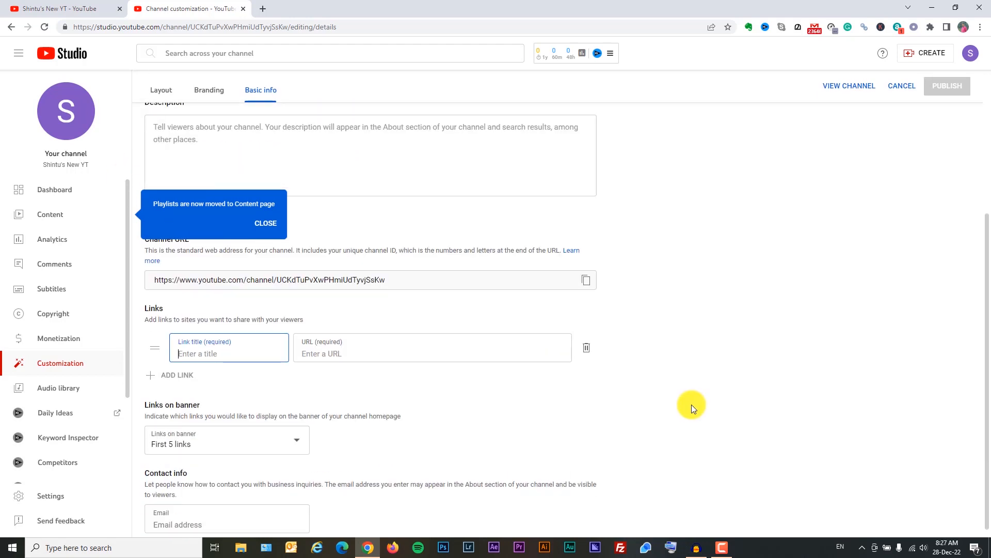
scroll(692, 404, up, 2)
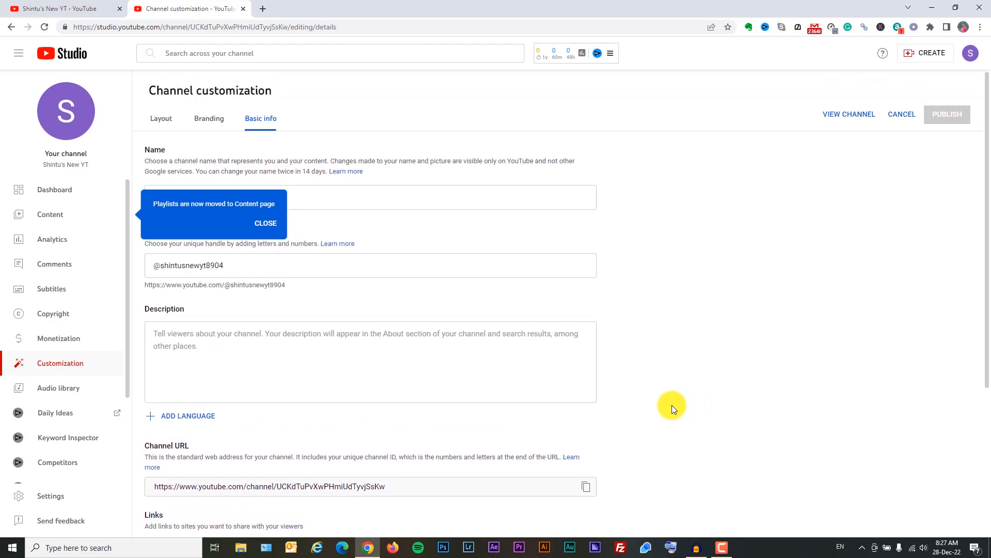
Set the channel's country of residence to India in the Studio channel settings
click(45, 500)
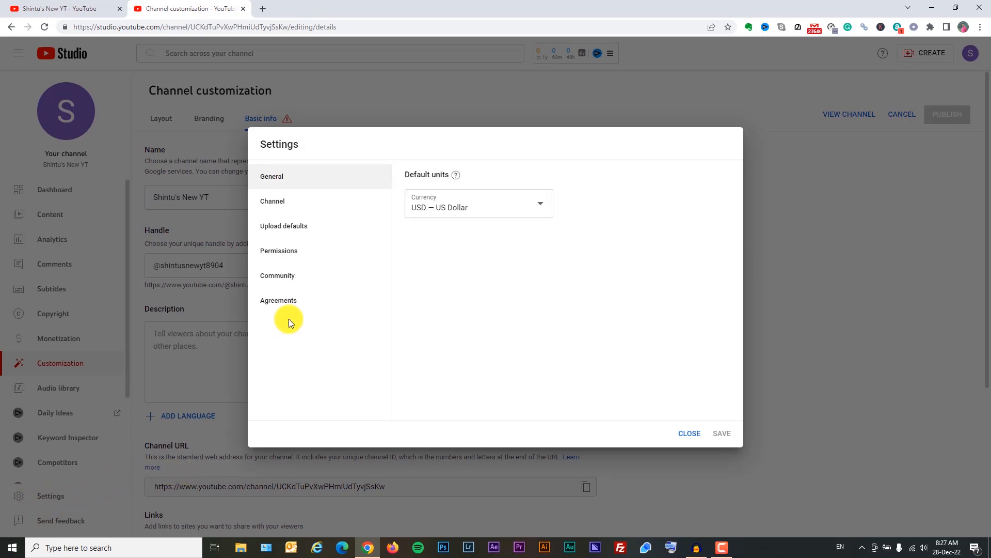
click(278, 203)
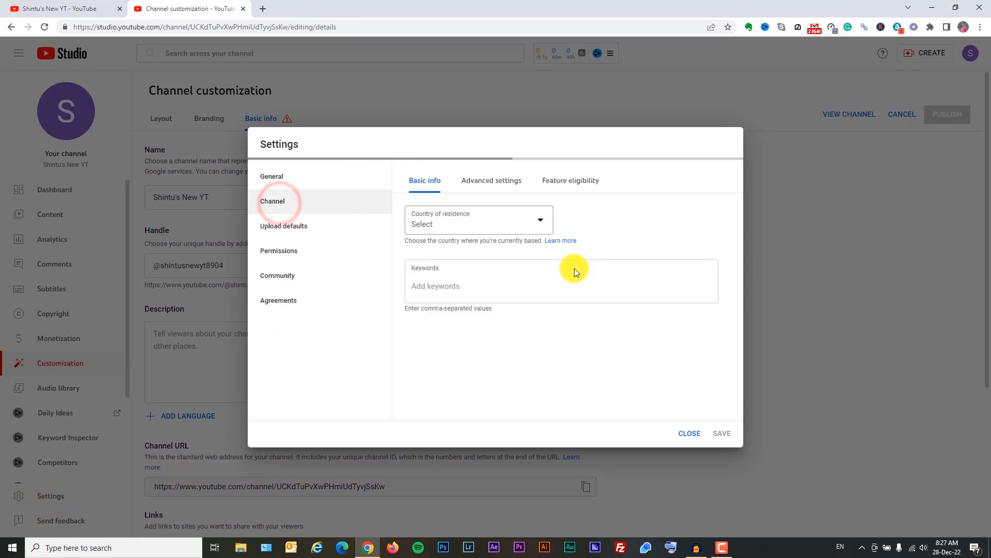
click(515, 225)
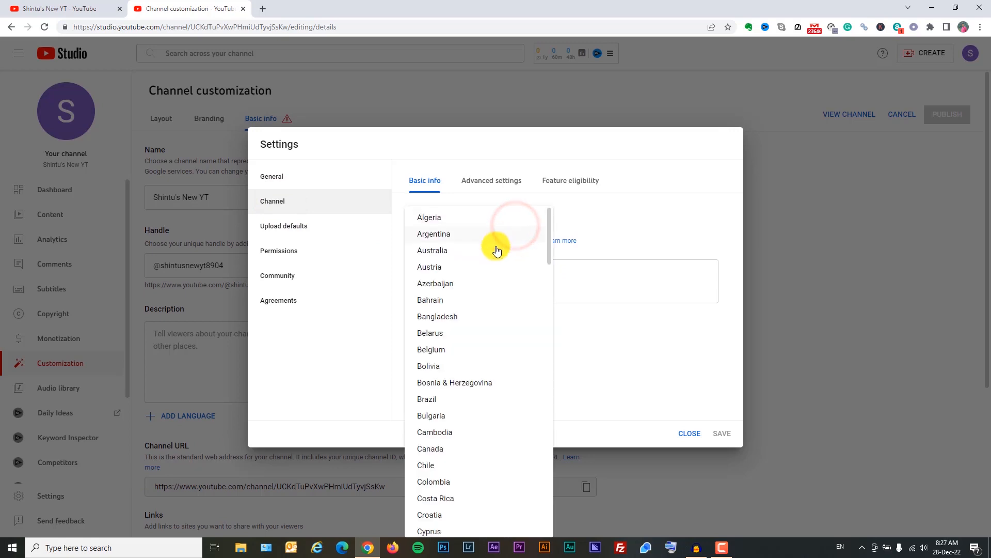
scroll(496, 488, down, 8)
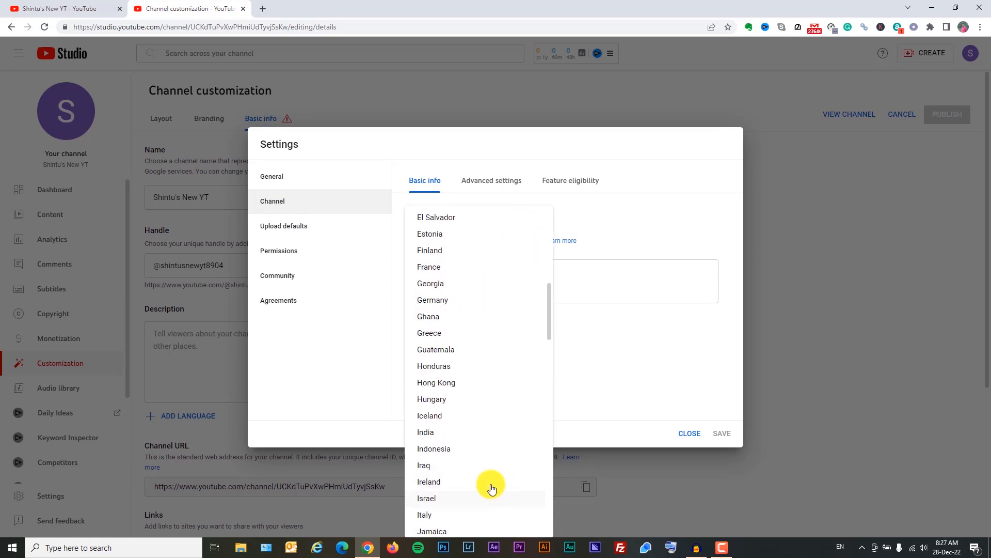
click(434, 433)
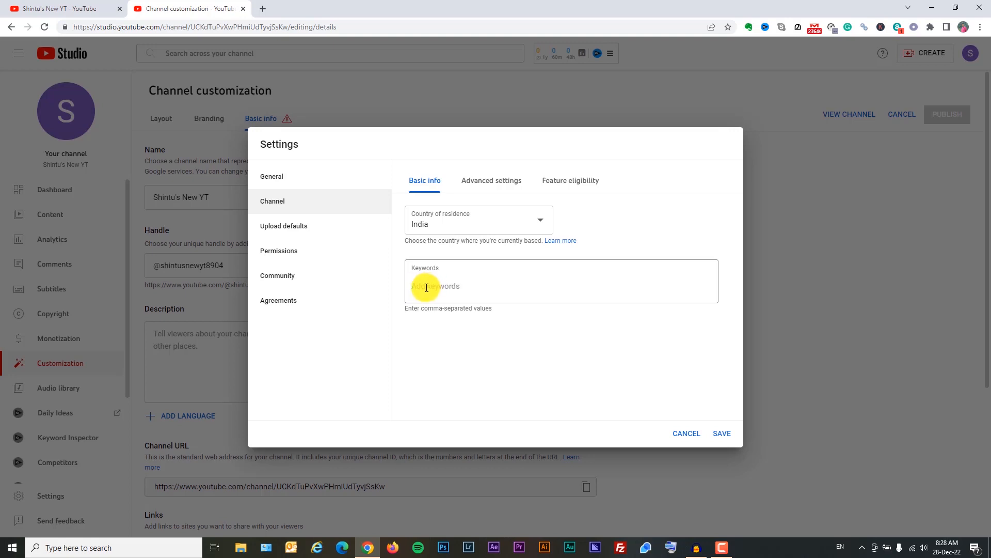
Set the channel's audience to not made for kids and review the remaining advanced settings for captions, advertisements and clips
click(492, 183)
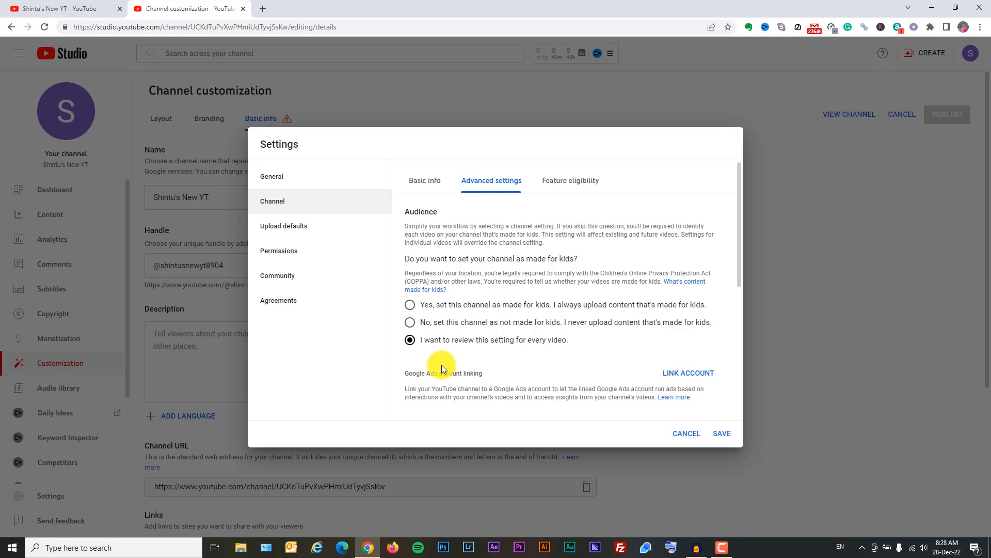
click(410, 324)
scroll(511, 343, down, 3)
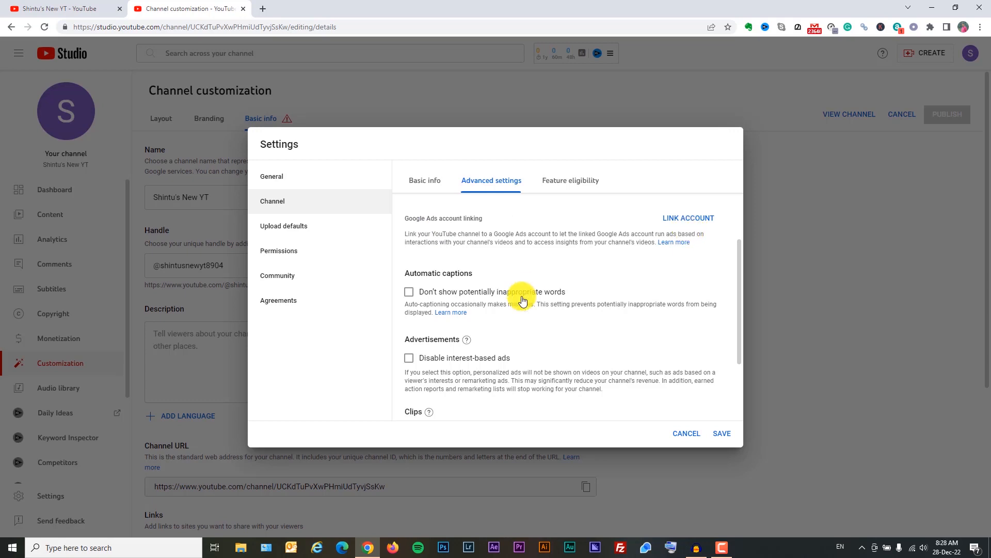
scroll(543, 349, down, 2)
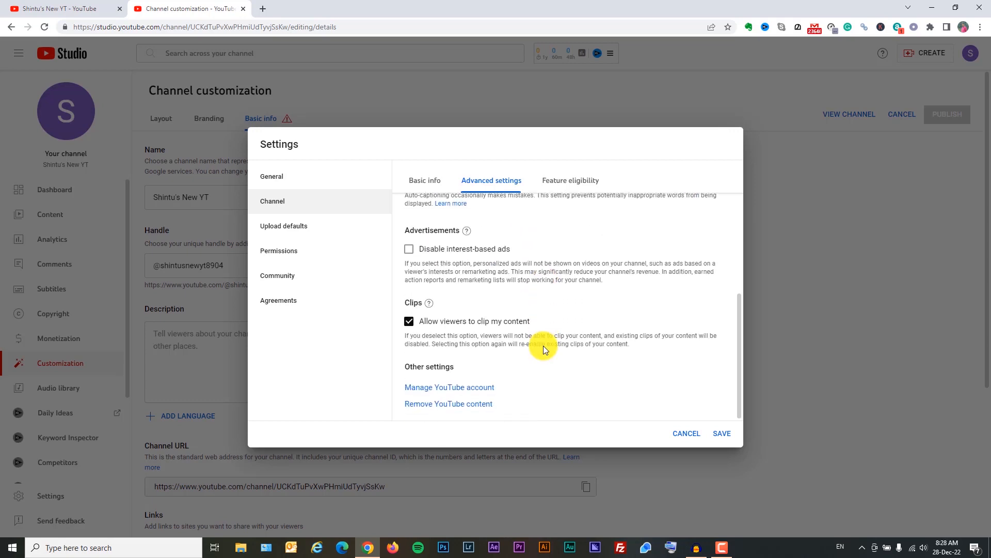
scroll(540, 349, up, 1)
scroll(532, 349, down, 1)
scroll(533, 346, up, 5)
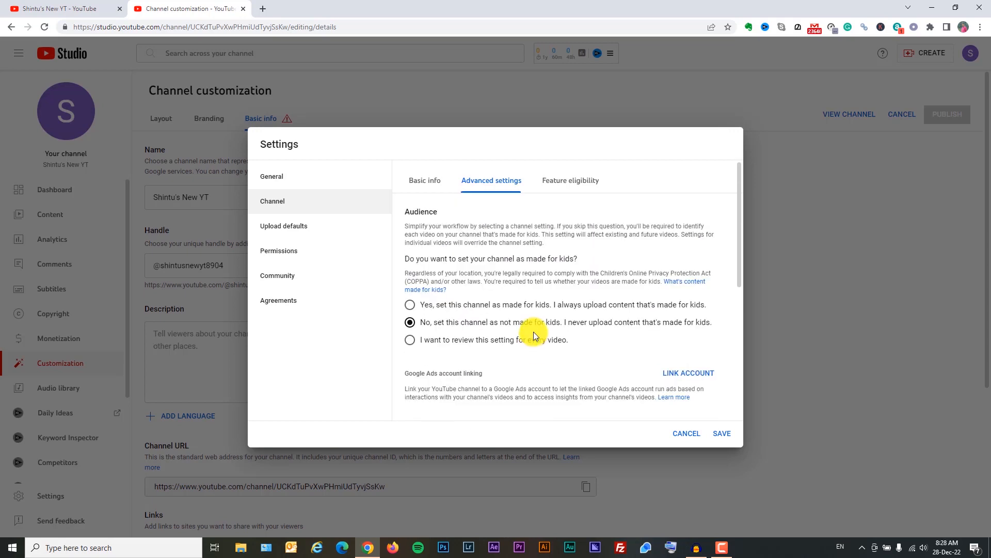
Examine the Standard features and their requirements in the channel's feature eligibility settings
click(564, 185)
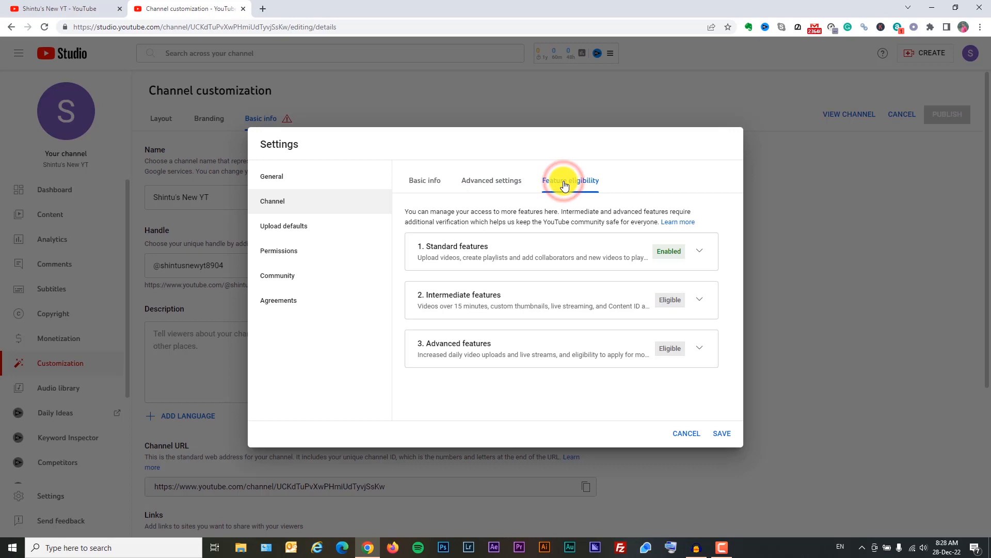
click(698, 253)
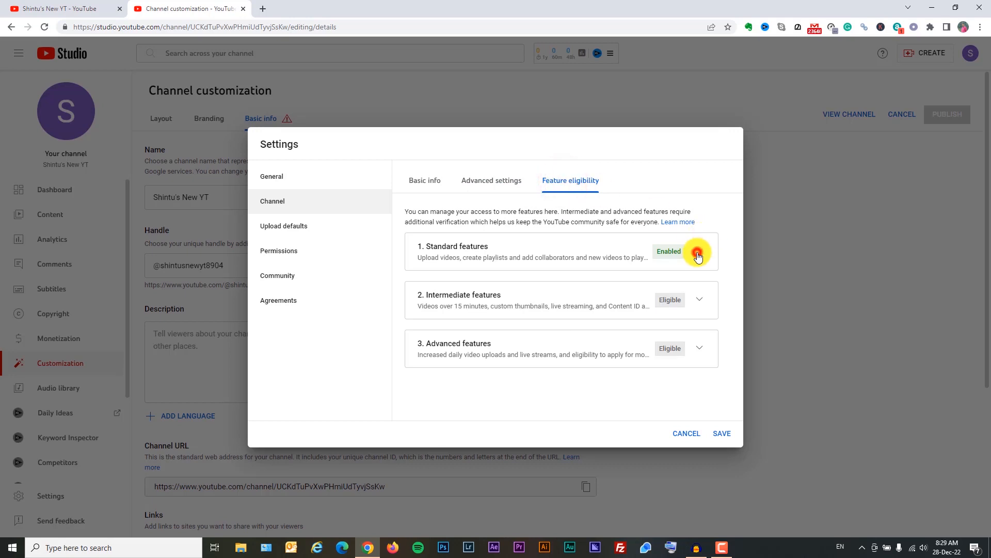
drag(435, 298, 545, 342)
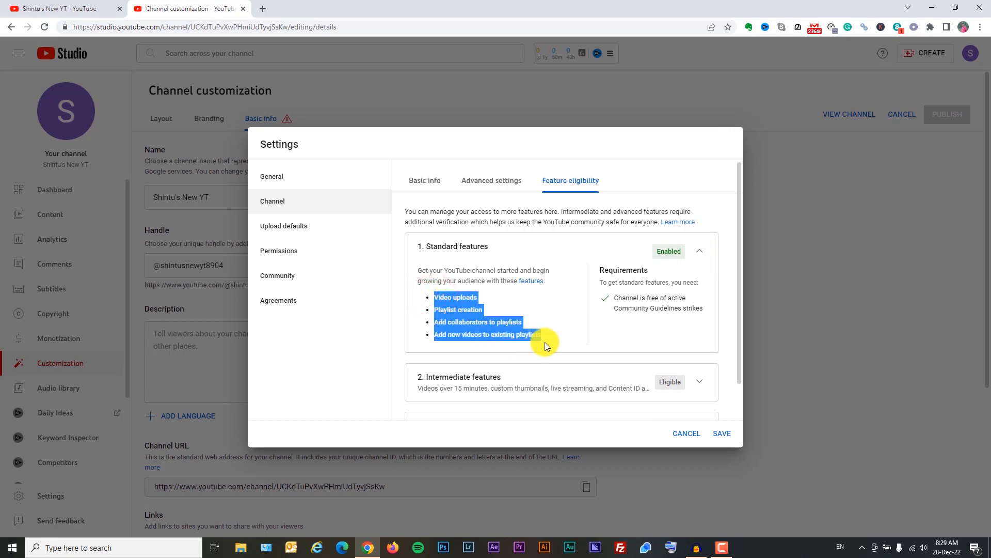
click(565, 310)
scroll(568, 330, down, 1)
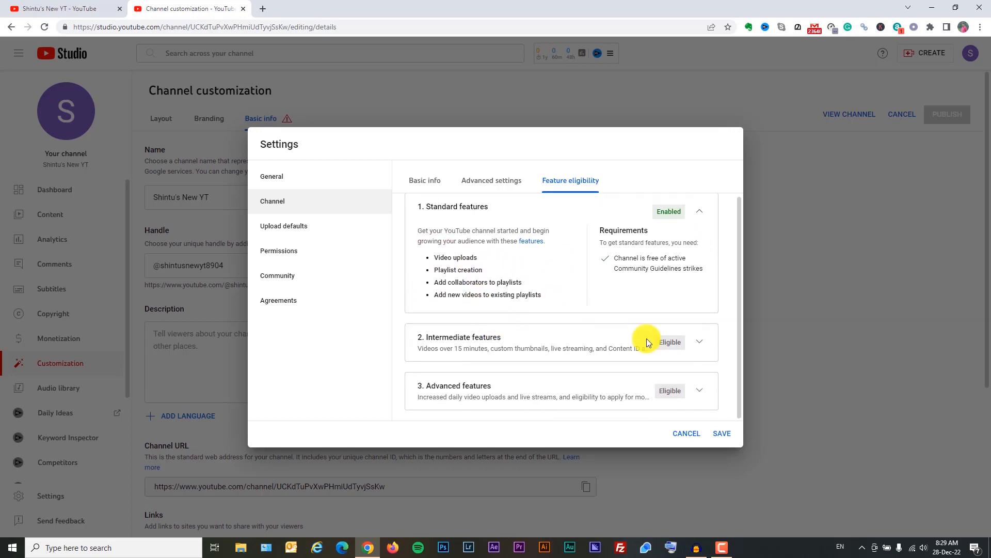
Review the Intermediate features list, and open the phone number verification page briefly before returning to the channel settings
click(704, 345)
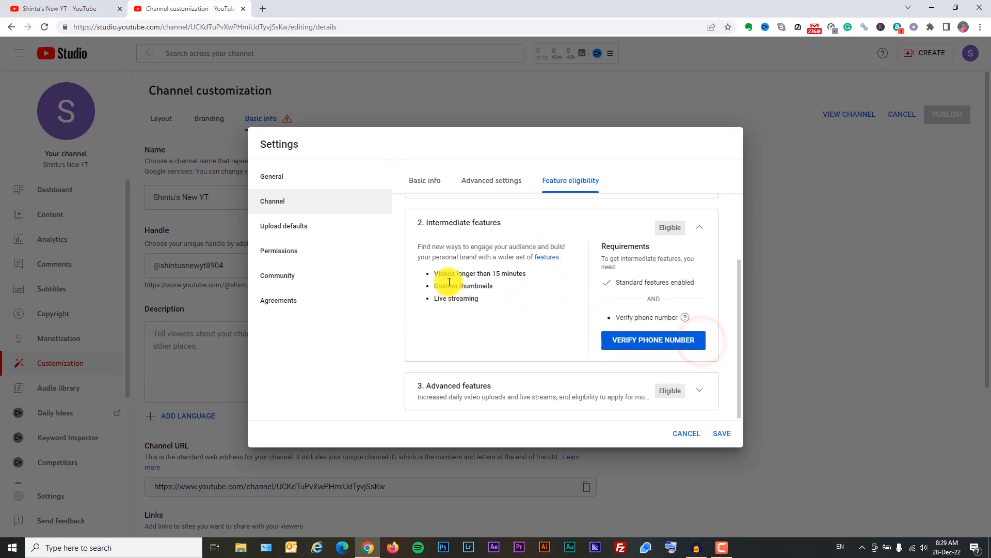
drag(434, 273, 481, 302)
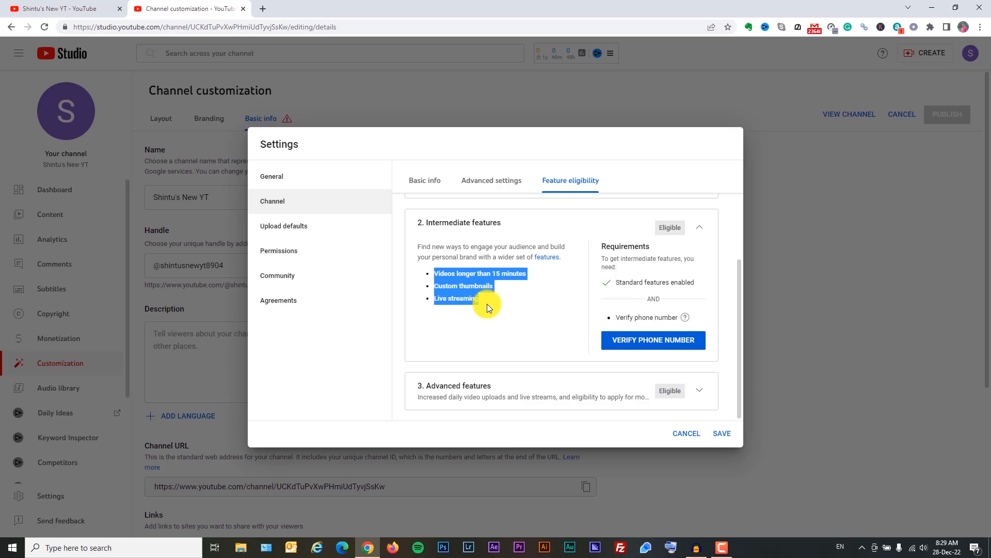
click(507, 310)
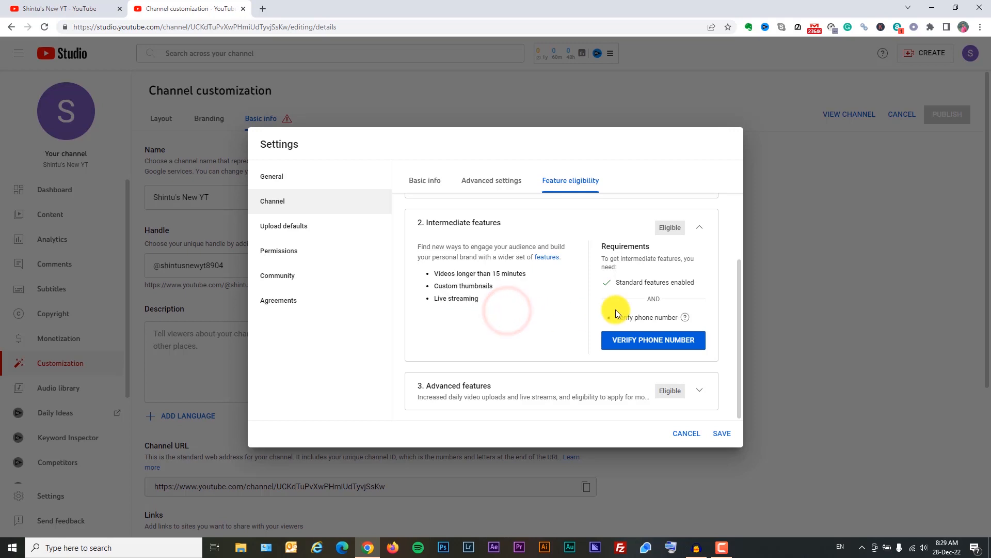
click(655, 341)
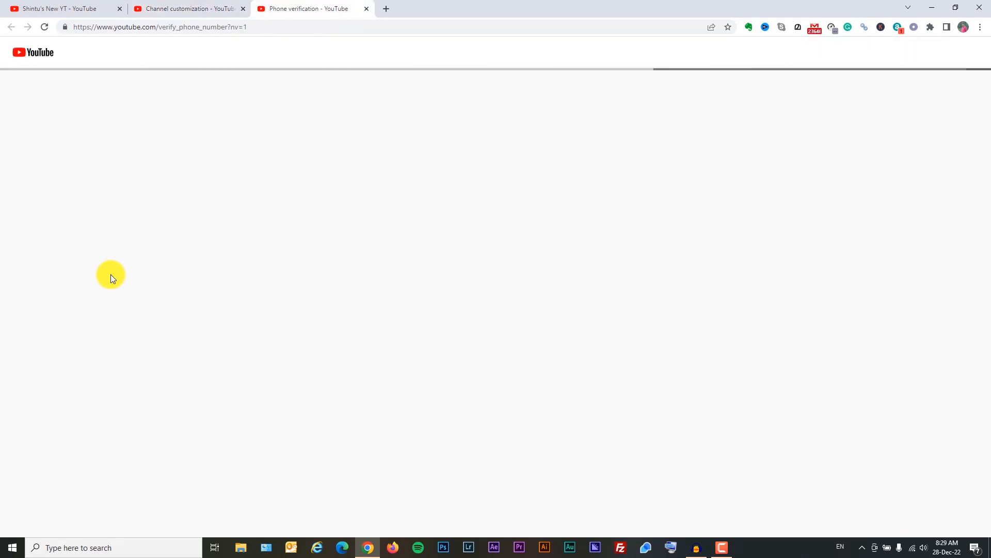
click(366, 9)
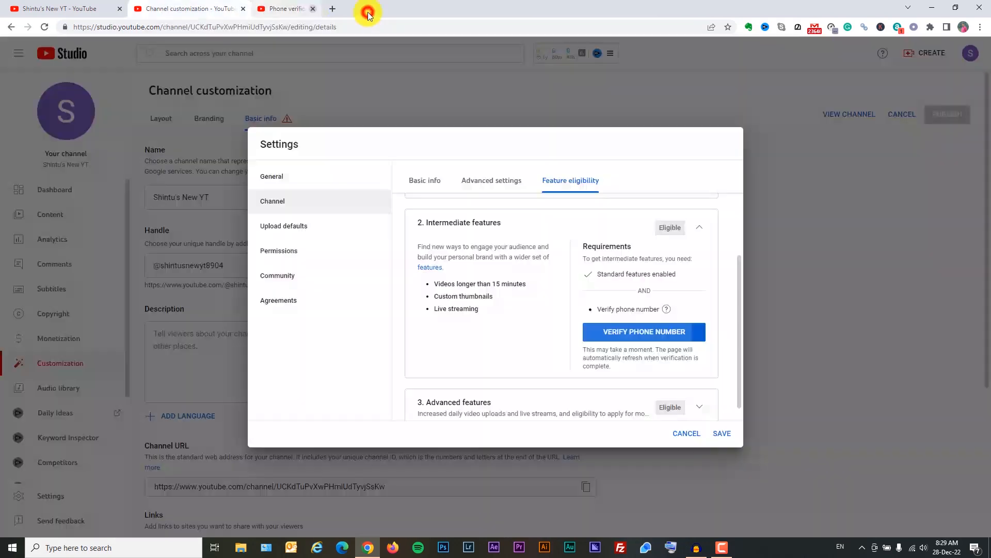
drag(428, 283, 470, 305)
click(485, 322)
Expand the Advanced features section and review its features and verification requirements
scroll(497, 315, down, 1)
click(699, 391)
scroll(491, 289, down, 3)
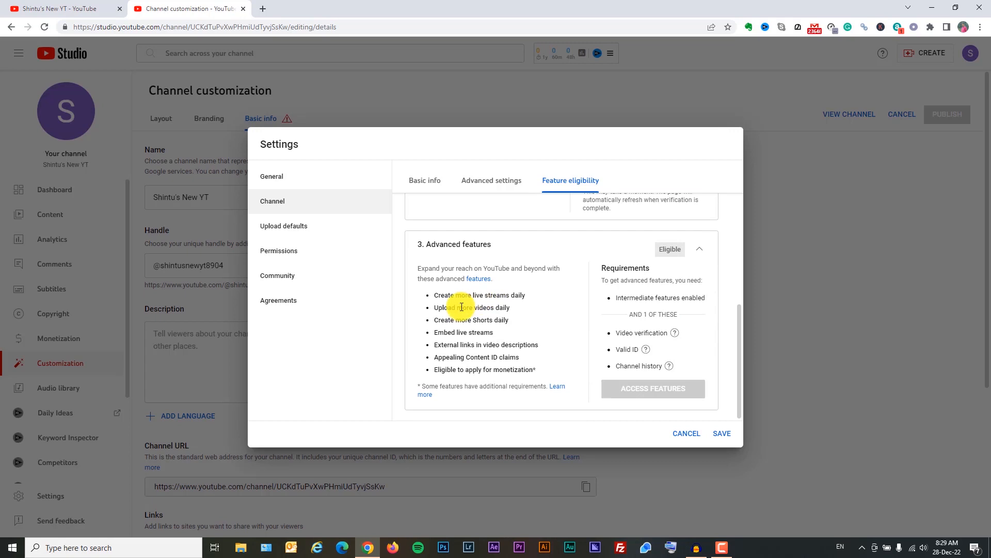
drag(617, 332, 651, 366)
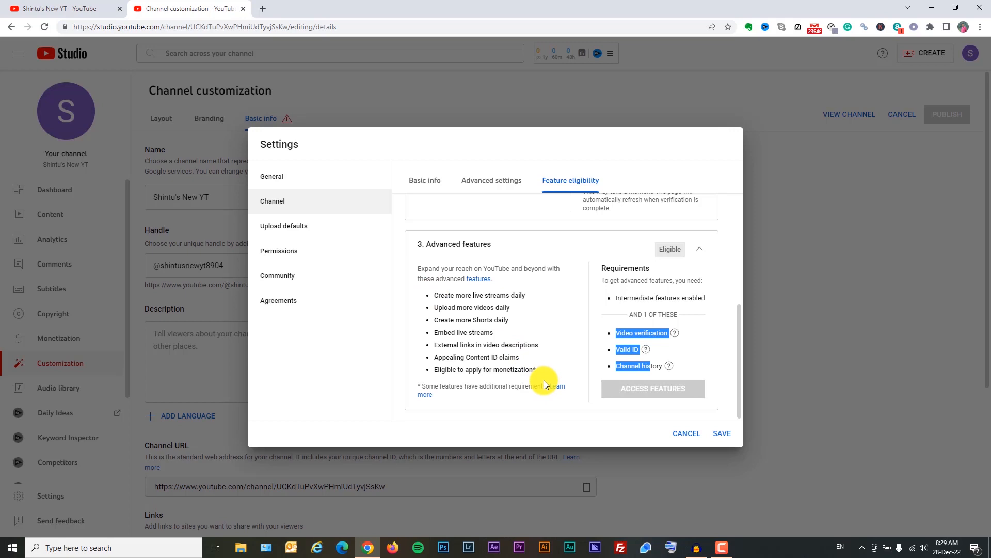
Go over the Standard and Intermediate feature lists once more
scroll(544, 380, up, 5)
click(481, 319)
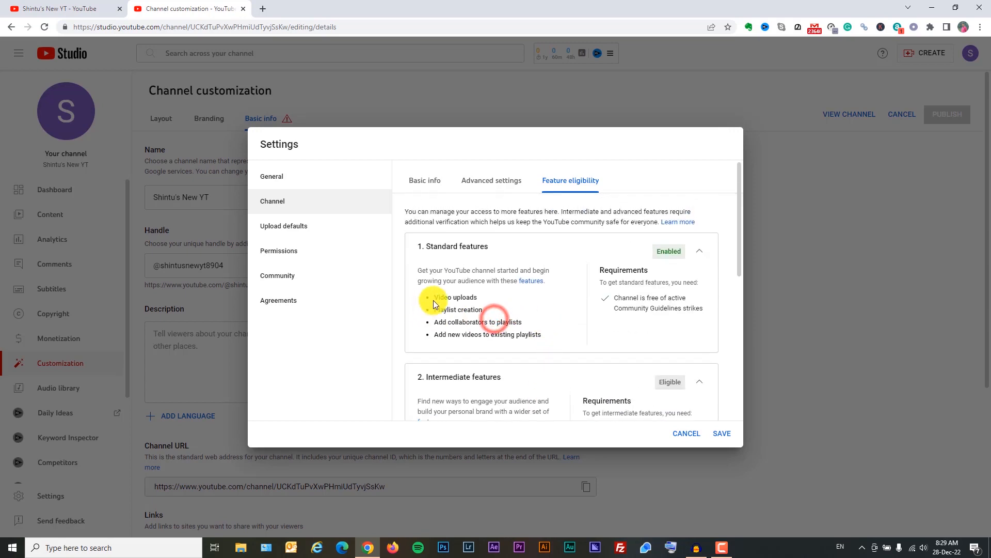
drag(432, 296, 505, 332)
scroll(439, 313, down, 3)
drag(434, 284, 484, 321)
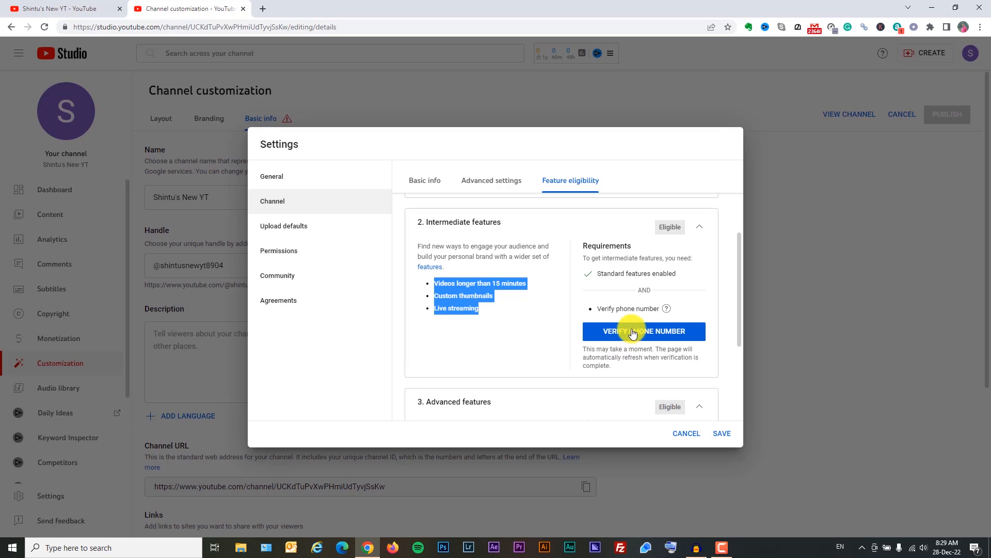
Save the channel settings and publish the customization changes, finishing on the public channel page
click(723, 437)
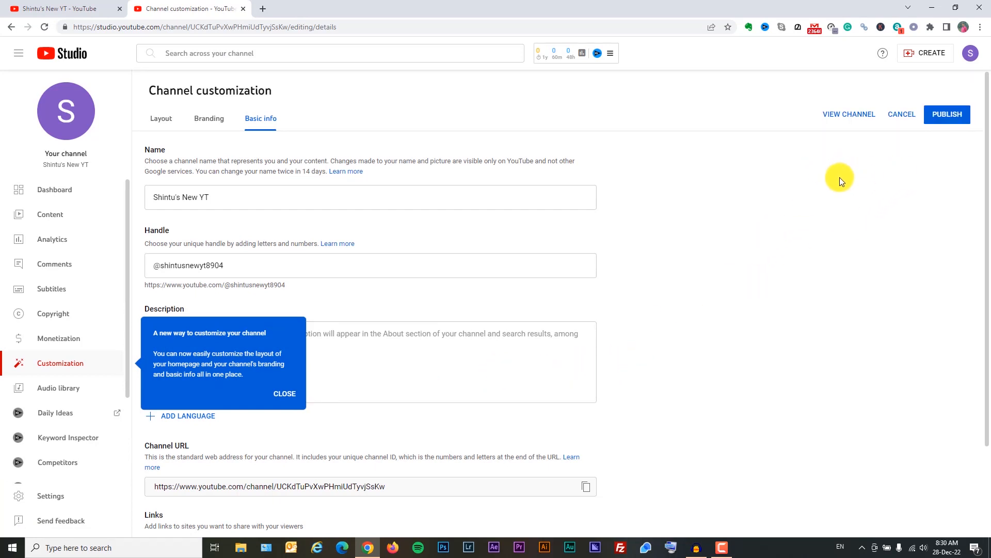
click(938, 122)
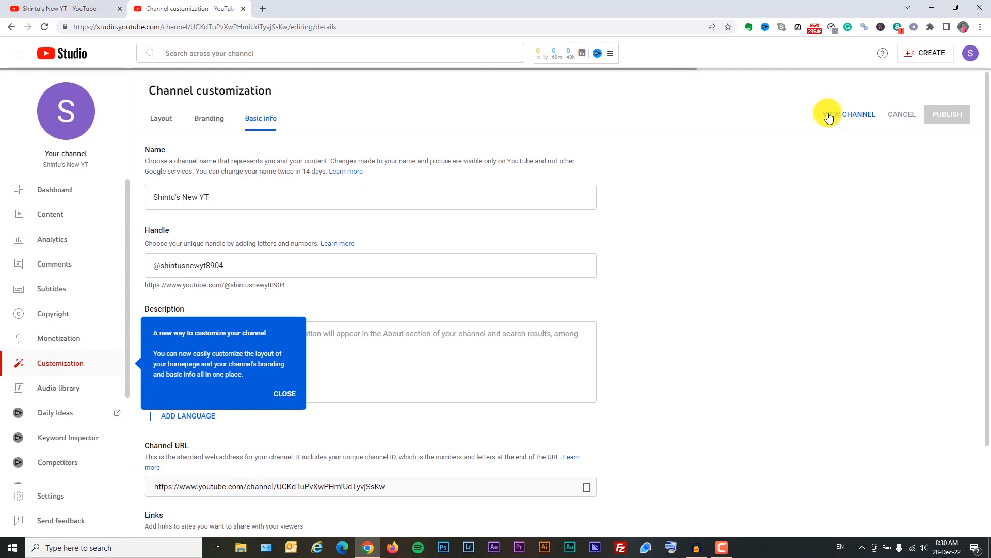
click(852, 116)
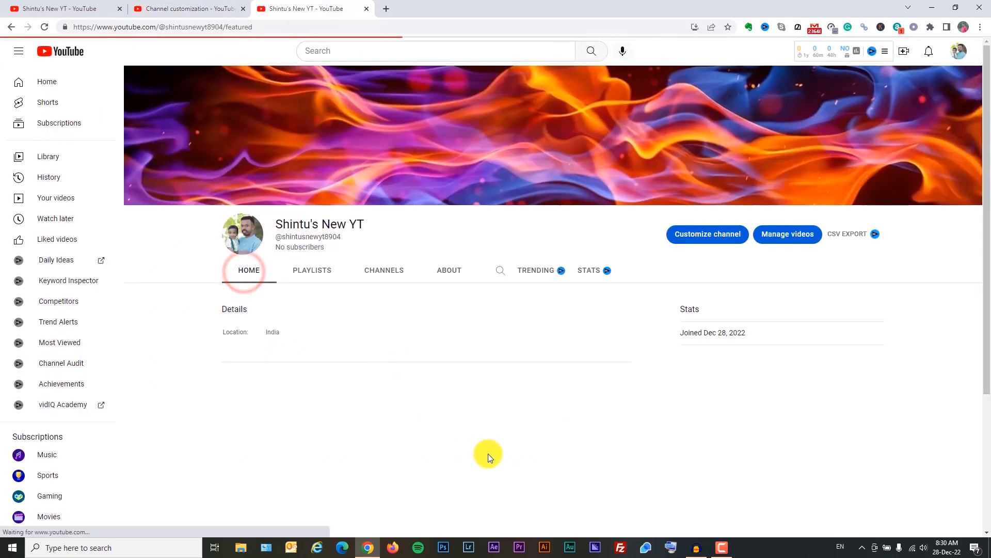